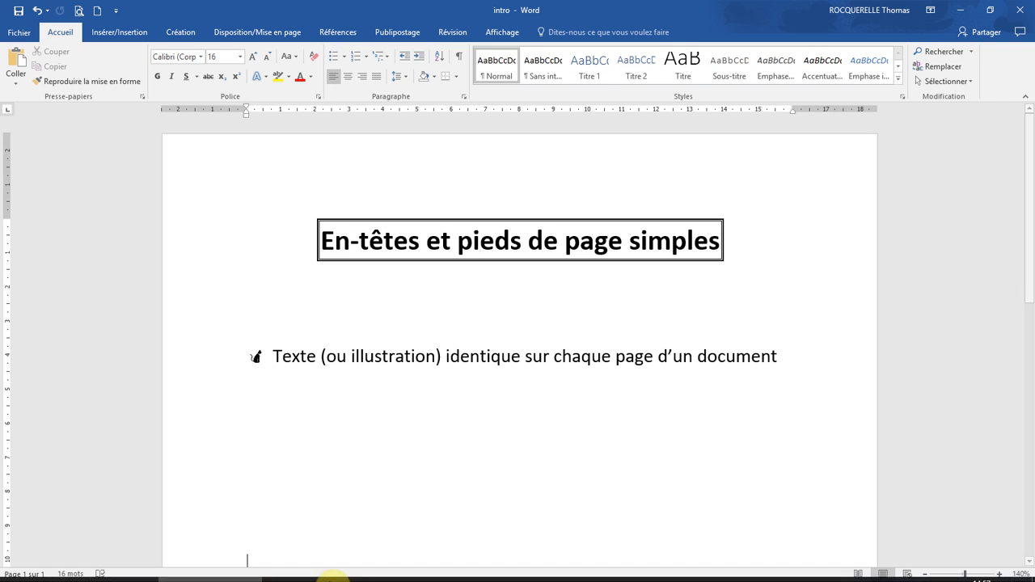
Step: Switch to the document "En-tête et pied de page" and look through its pages, checking their headers and footers
click(322, 574)
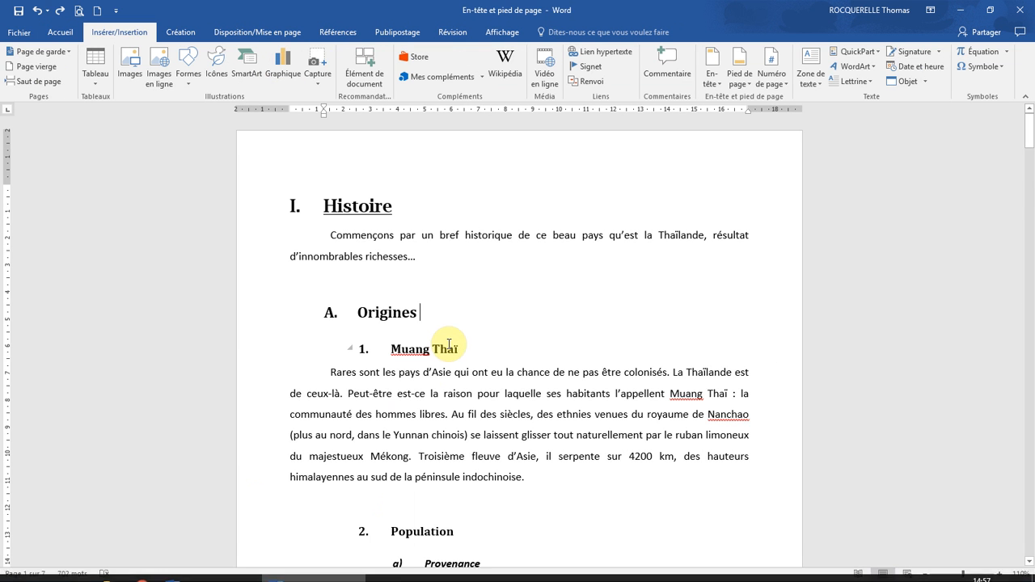
scroll(449, 344, down, 7)
scroll(449, 344, down, 20)
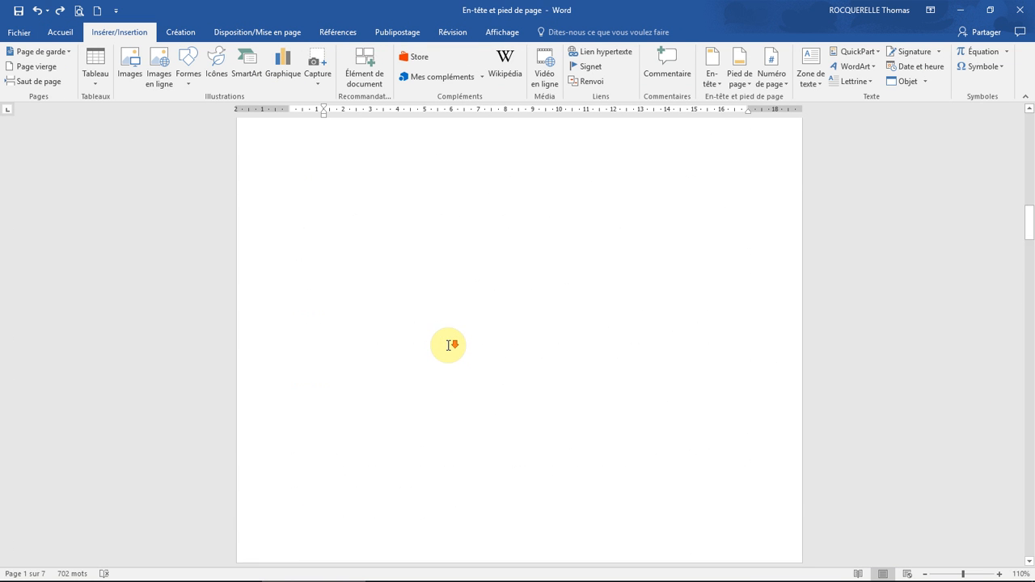
scroll(446, 348, down, 5)
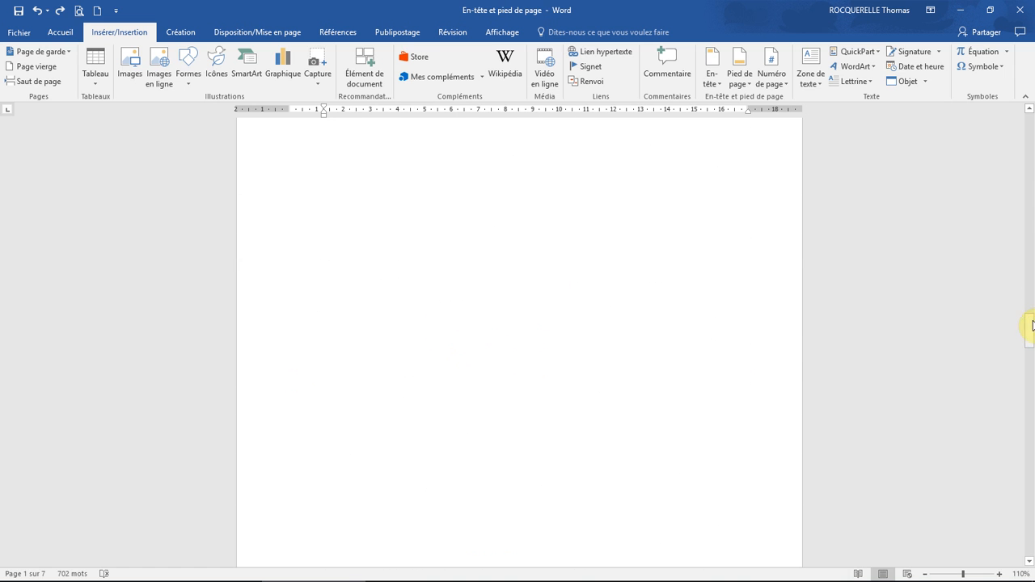
drag(1026, 323, 1026, 108)
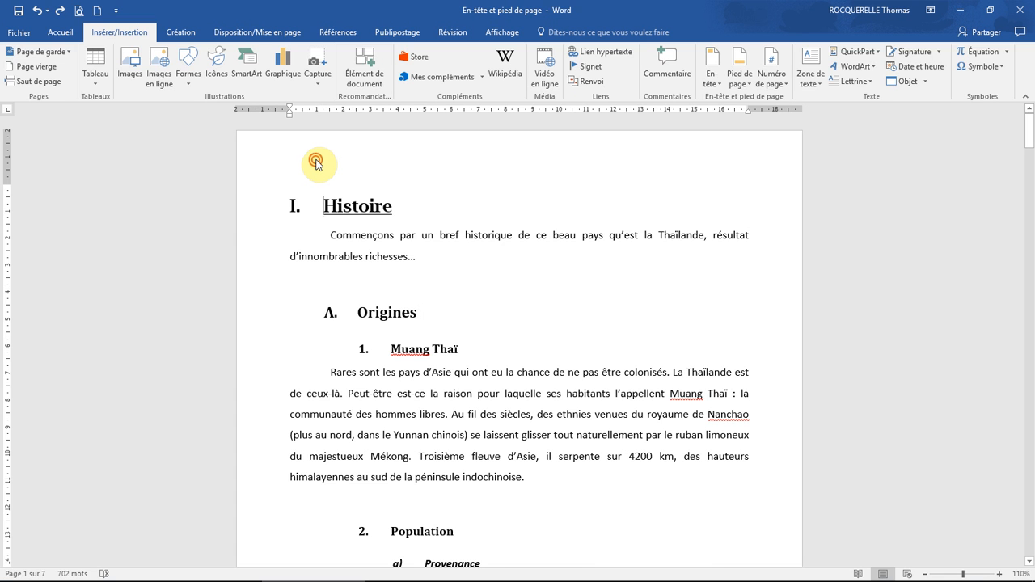
double_click(315, 162)
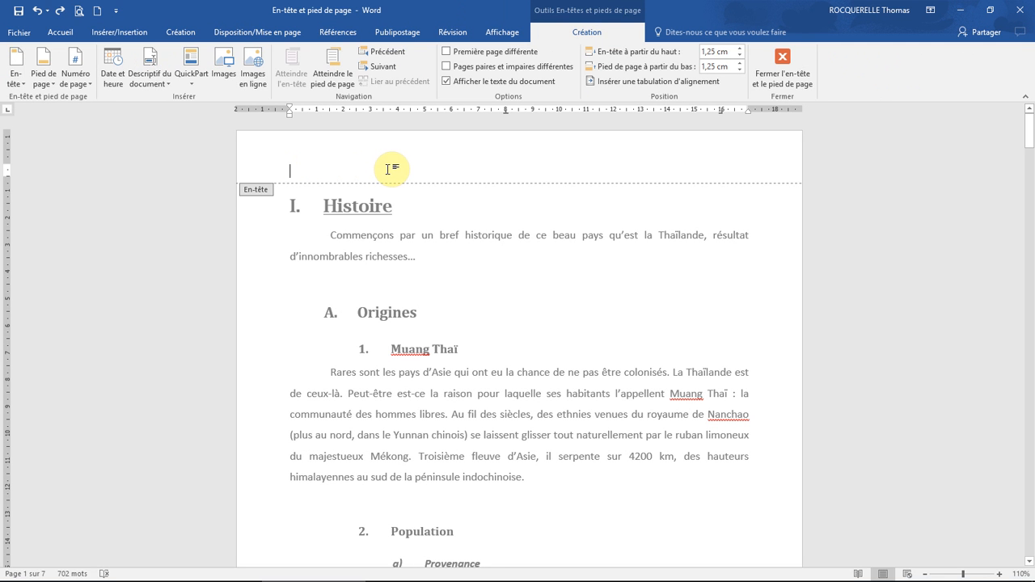
text(dsdfsdip)
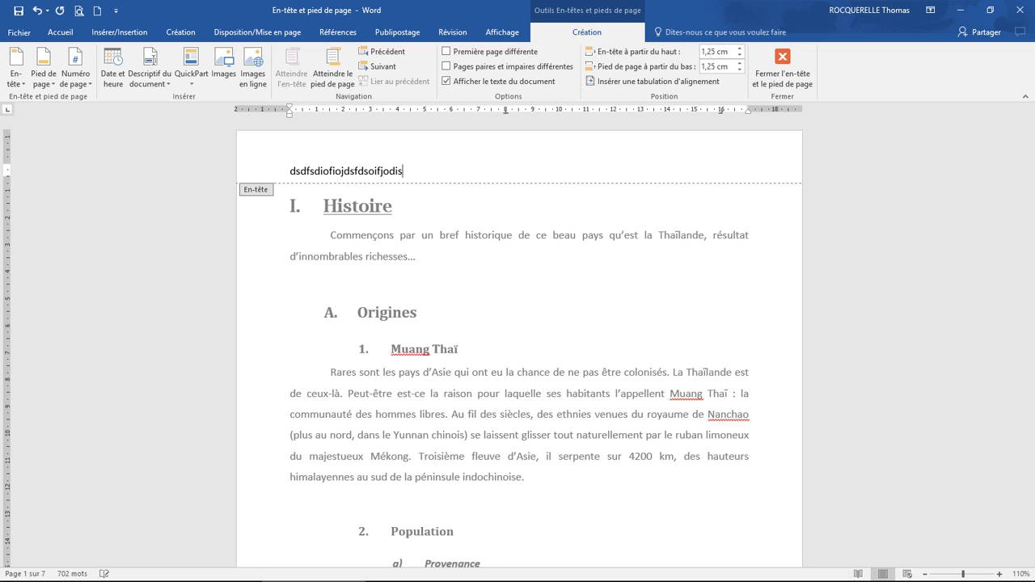
double_click(389, 170)
key(BackSpace)
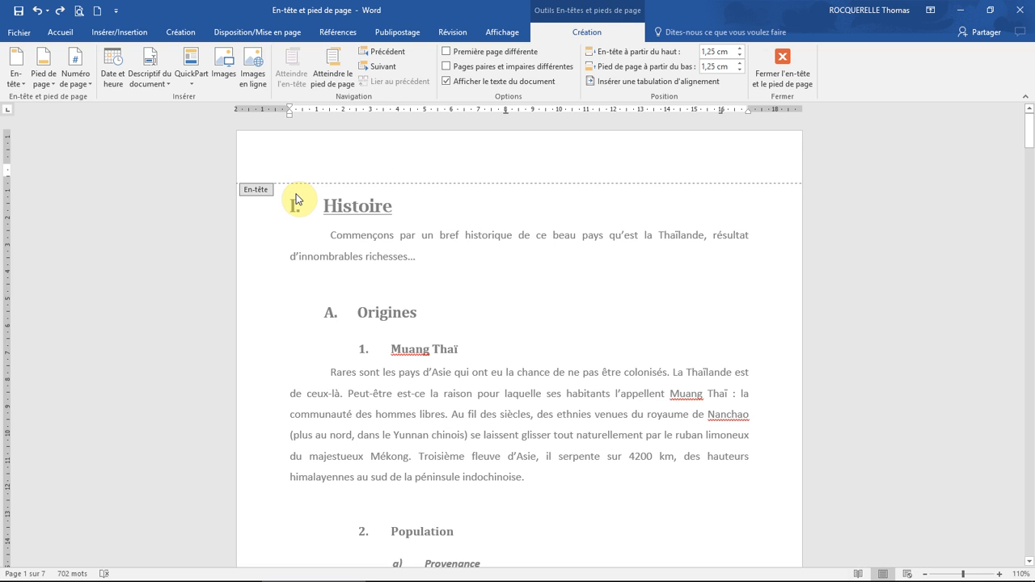
Step: Insert the built-in header "Vide (3 colonnes)" into the document
click(117, 34)
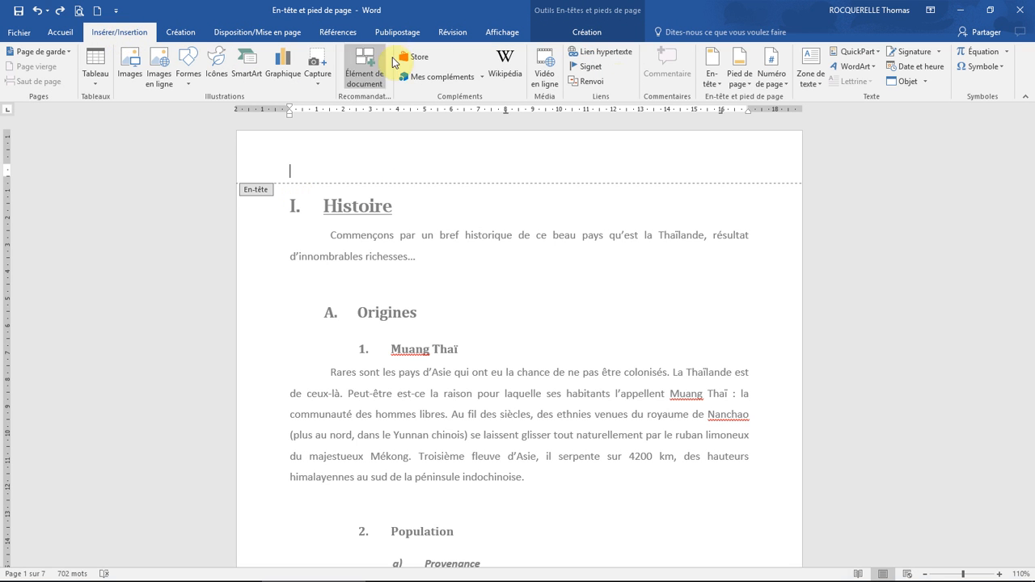
click(711, 85)
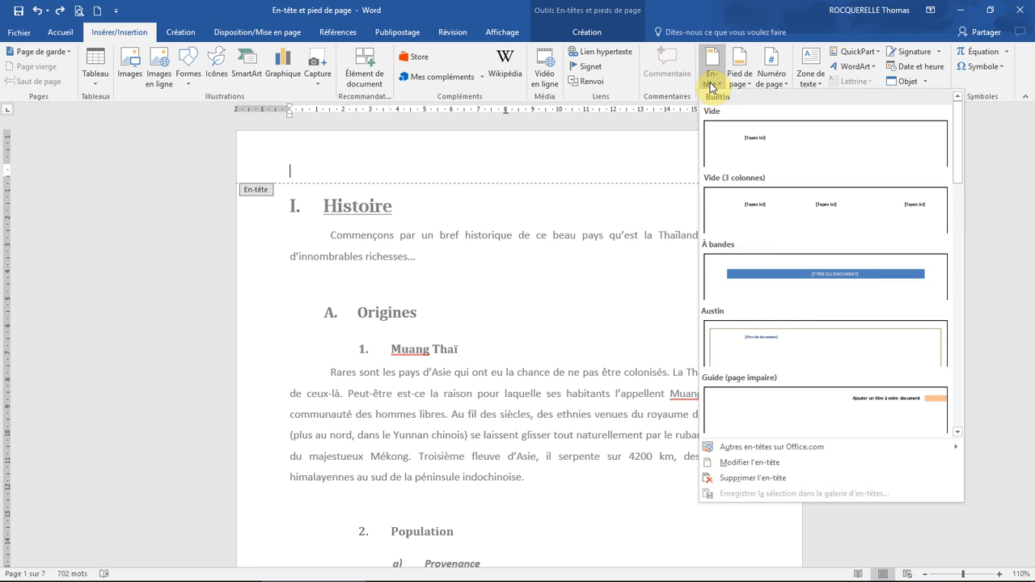
scroll(780, 339, down, 10)
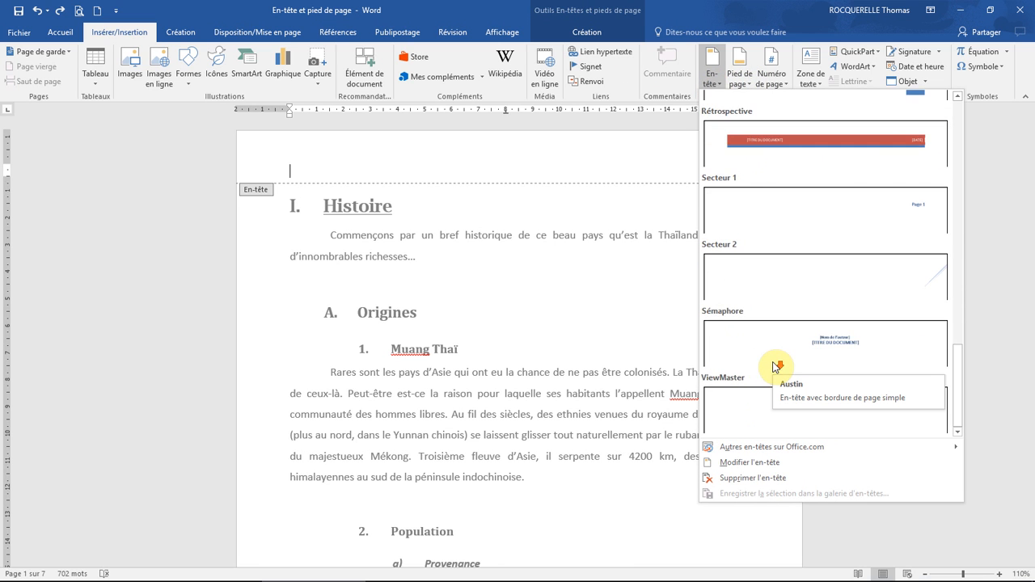
scroll(777, 365, up, 10)
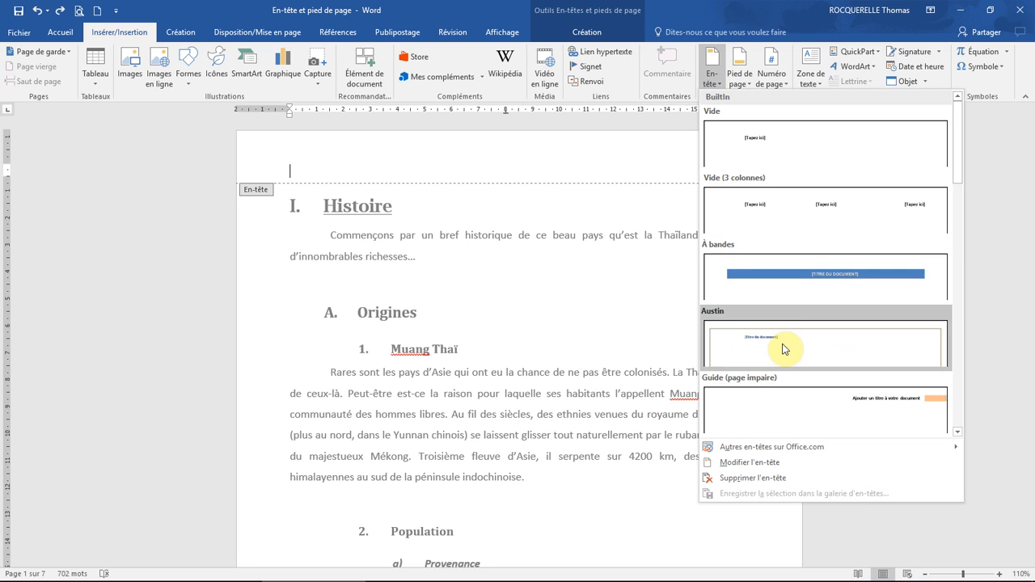
click(788, 215)
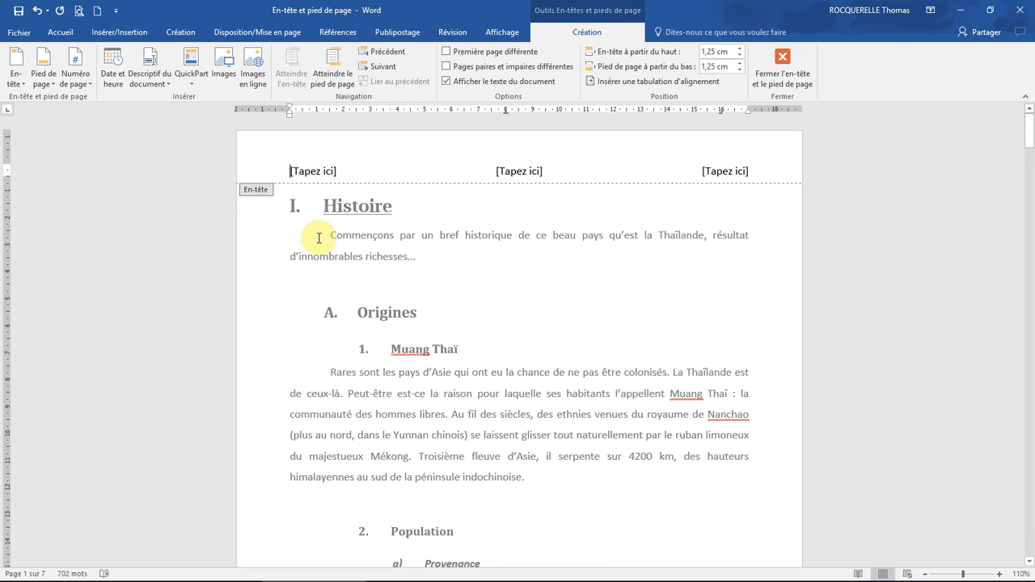
Step: Fill the three header placeholders with the author's full name, "Année 2541" and "Travail 1", and return to the body text
click(313, 170)
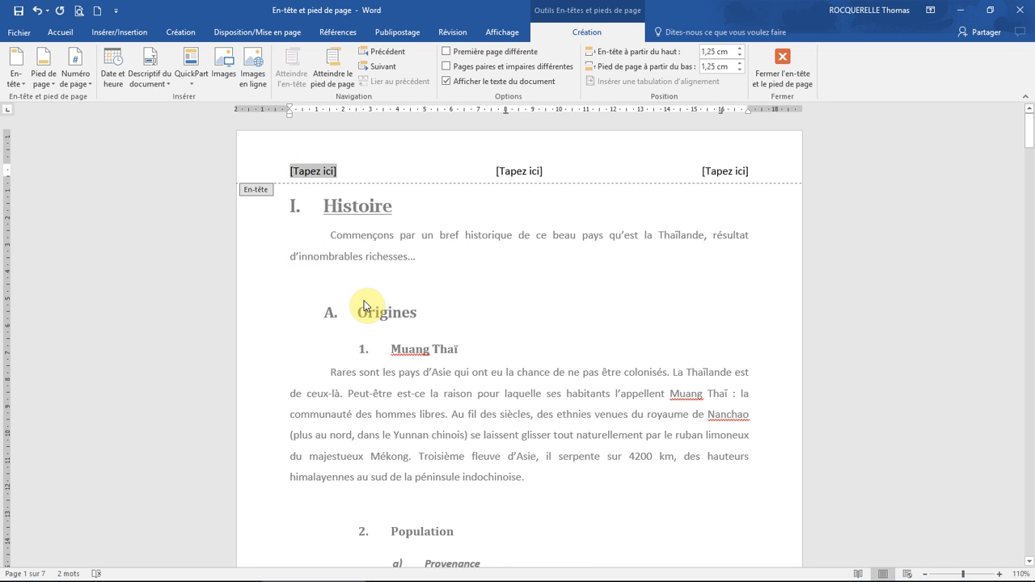
text(Jean Pouetpouet)
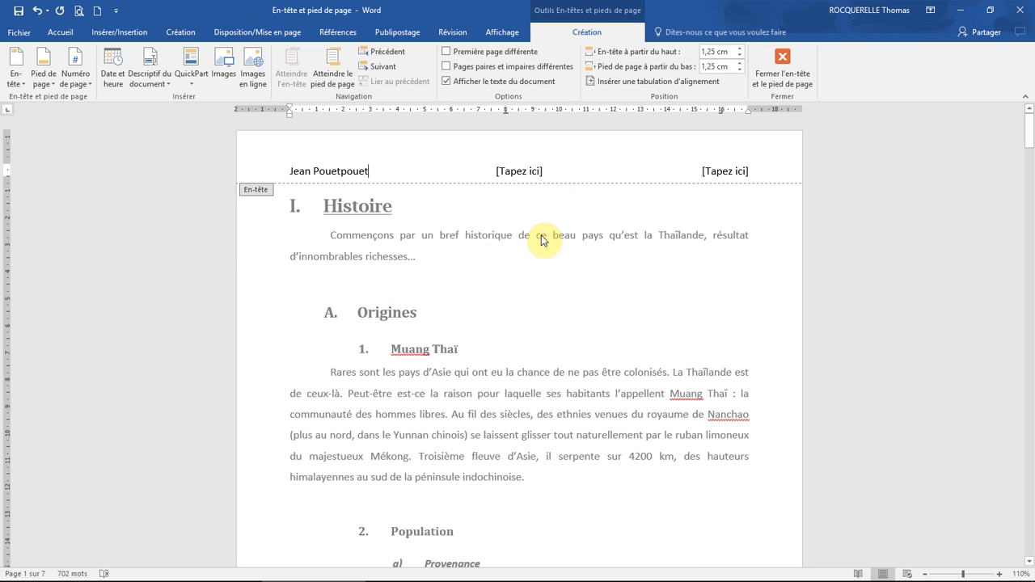
click(524, 170)
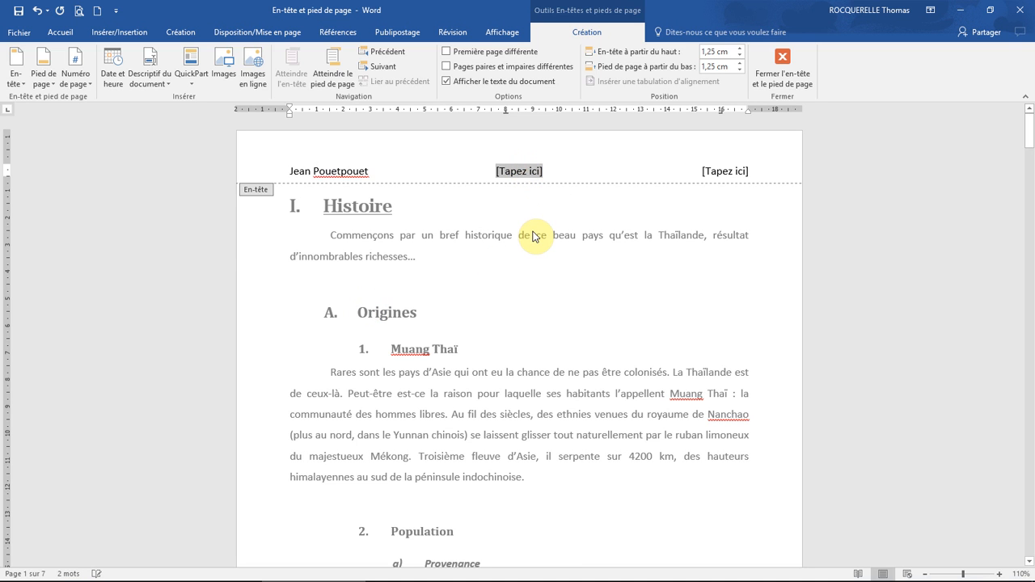
text(Année 2541)
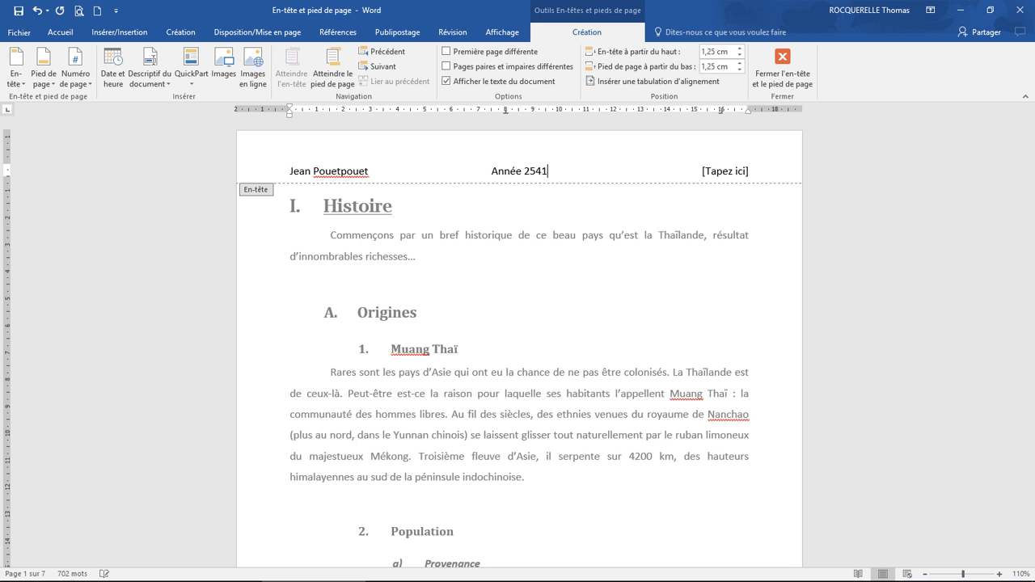
click(730, 170)
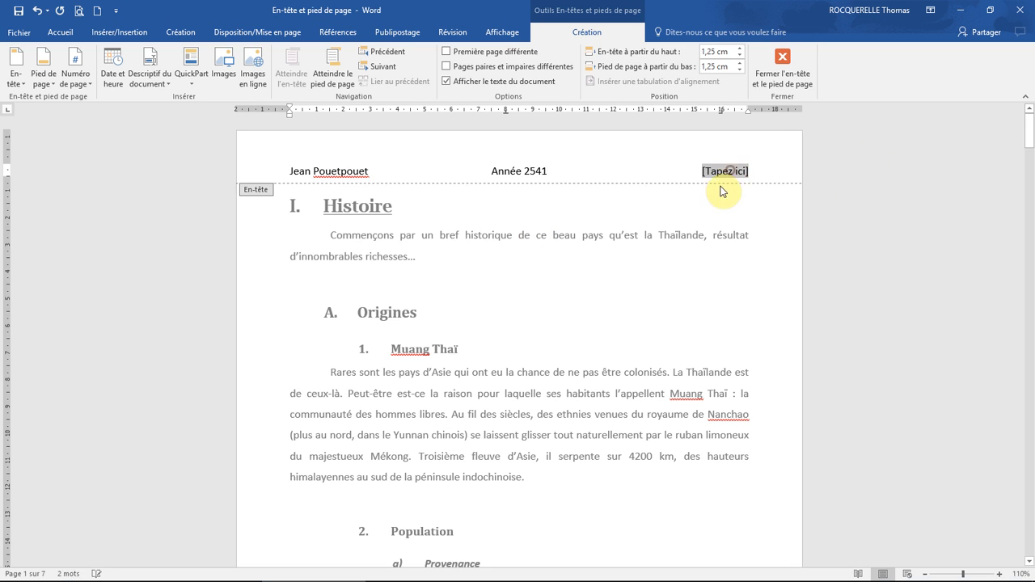
text(Travail 1)
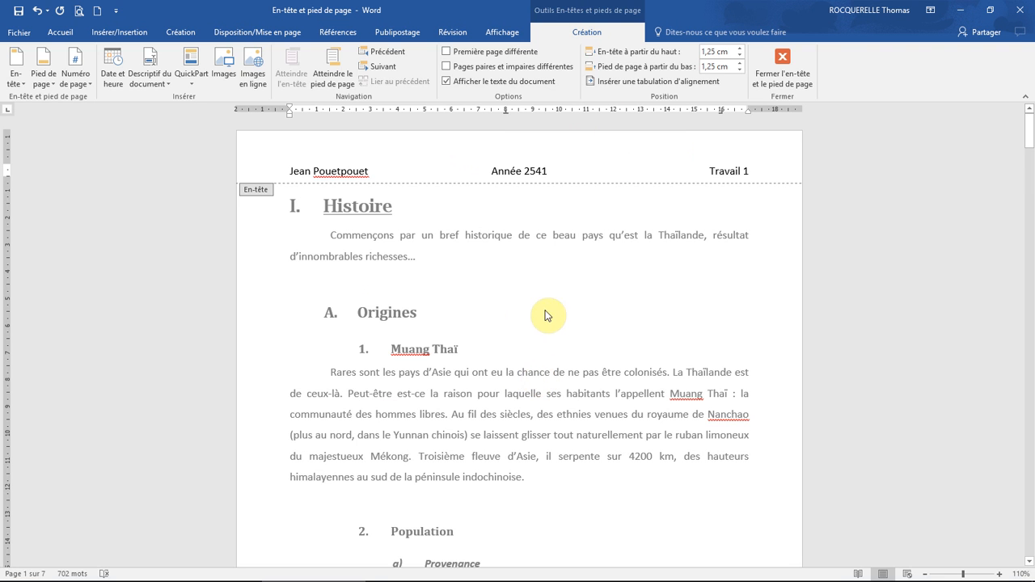
double_click(522, 214)
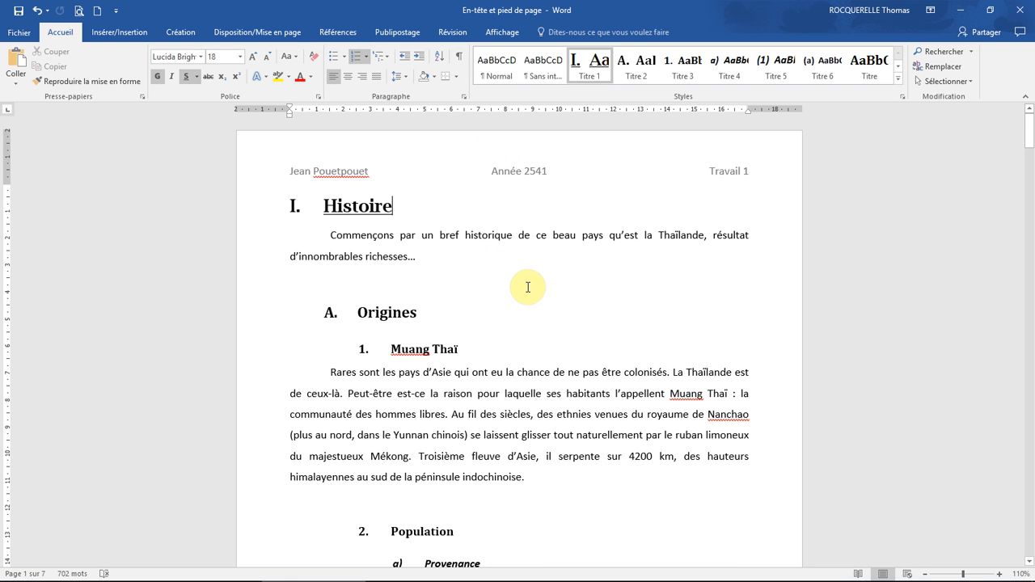
Step: Look through the following pages to check how the header is repeated on each one
scroll(522, 286, down, 15)
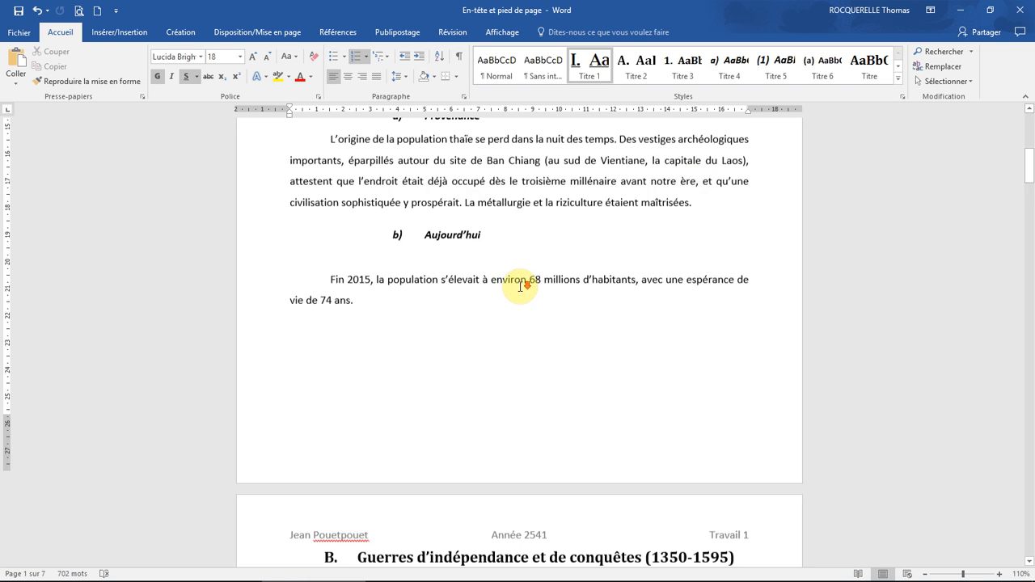
scroll(542, 296, down, 15)
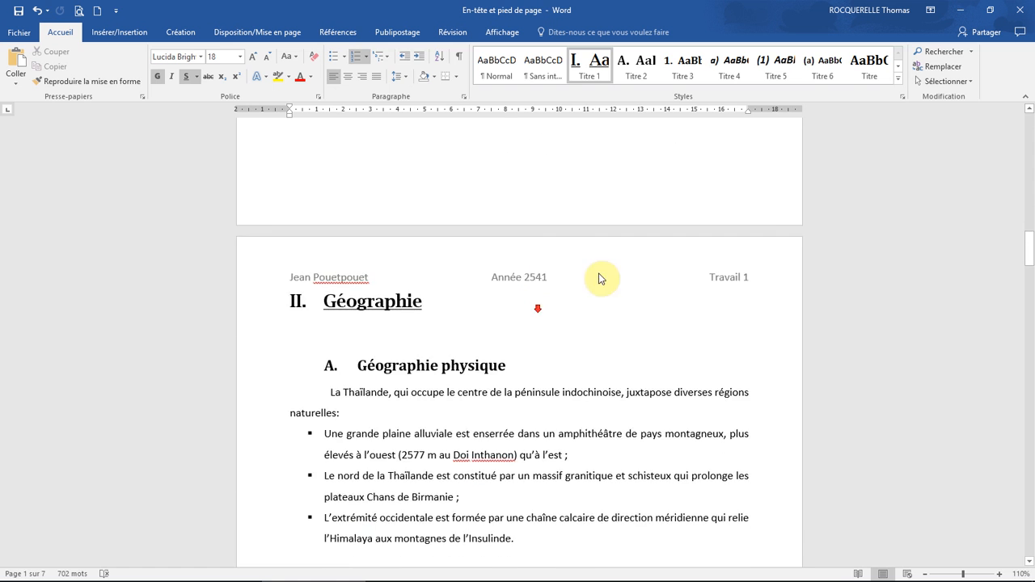
scroll(564, 276, down, 15)
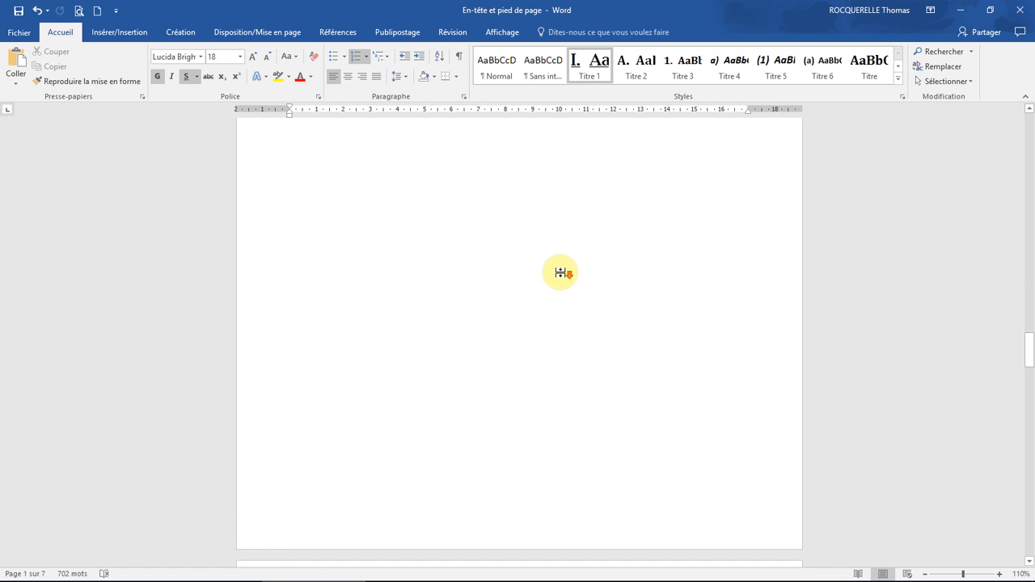
scroll(559, 274, down, 12)
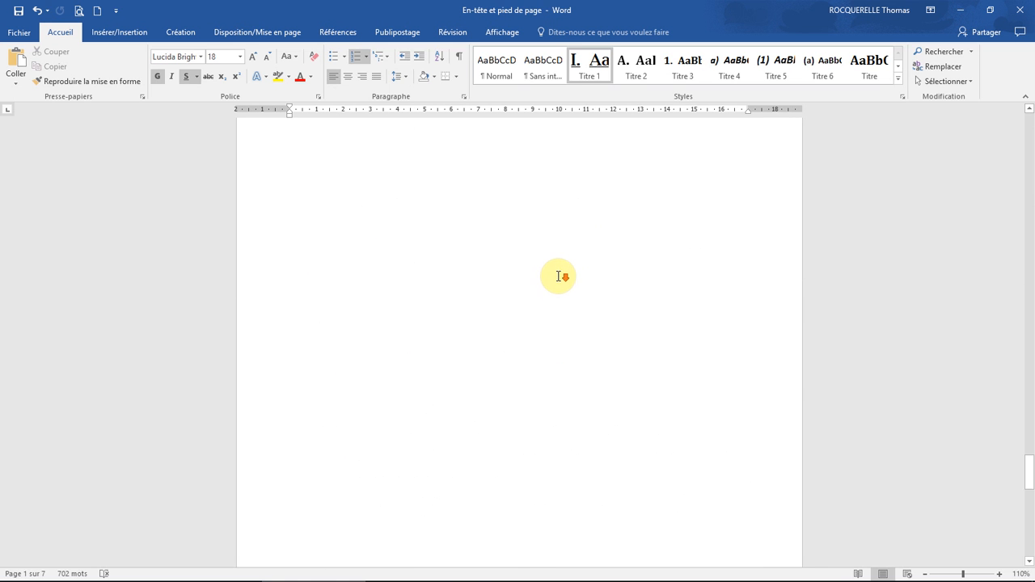
Step: Open the footer at the end of page 1 and insert the blank three-column footer layout
drag(1032, 488, 1027, 125)
scroll(473, 368, down, 8)
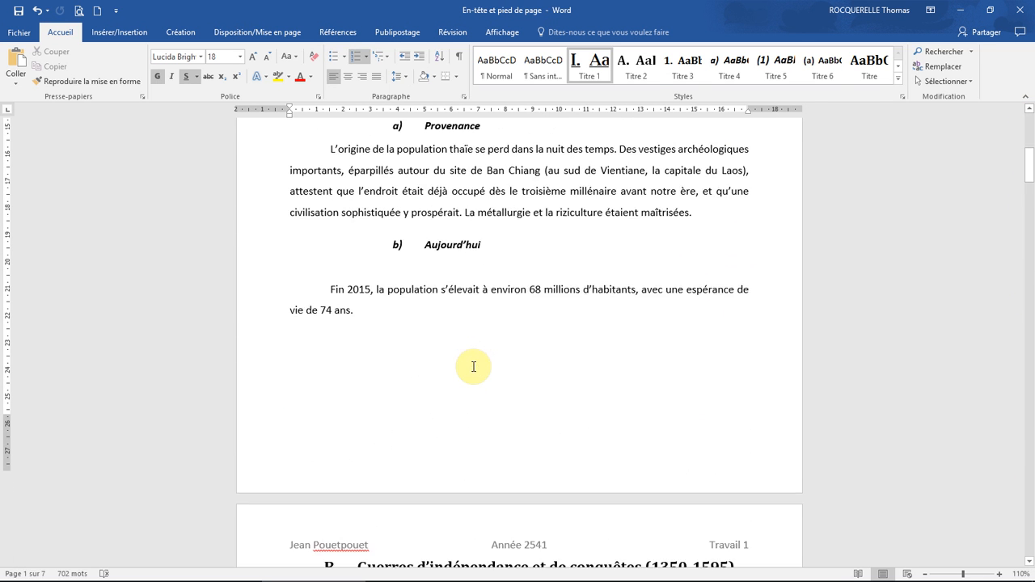
click(119, 32)
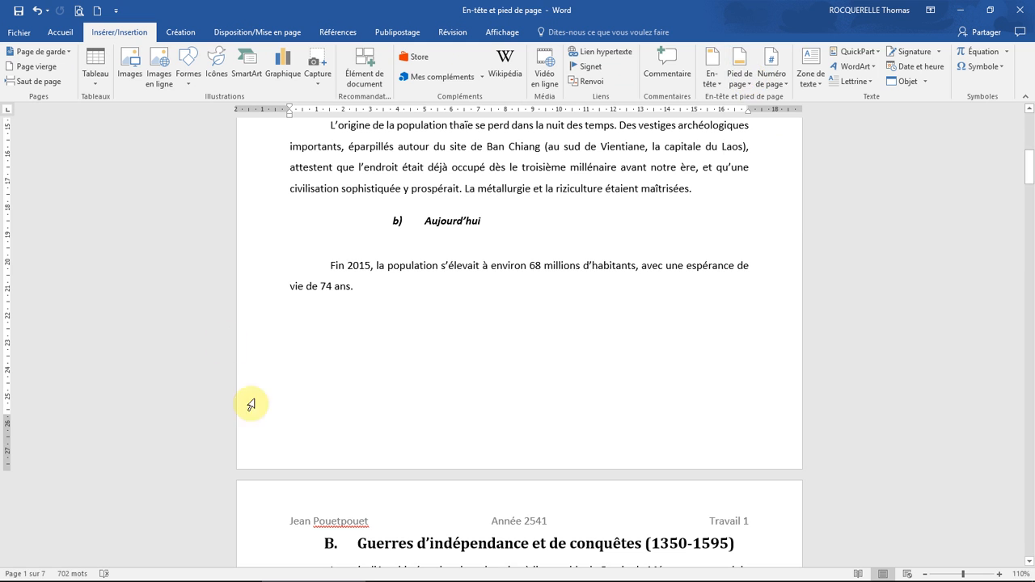
double_click(328, 444)
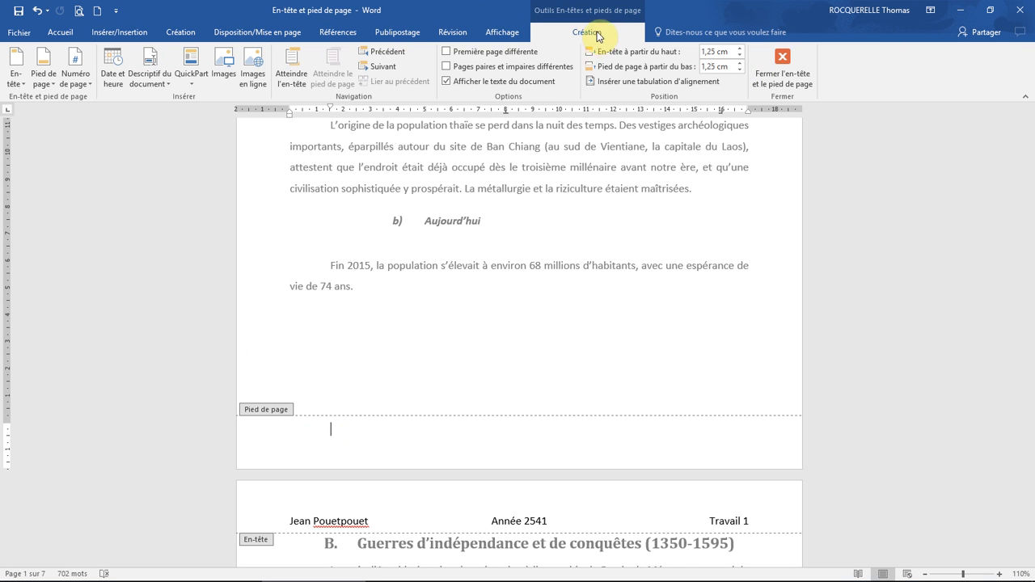
click(44, 77)
click(73, 207)
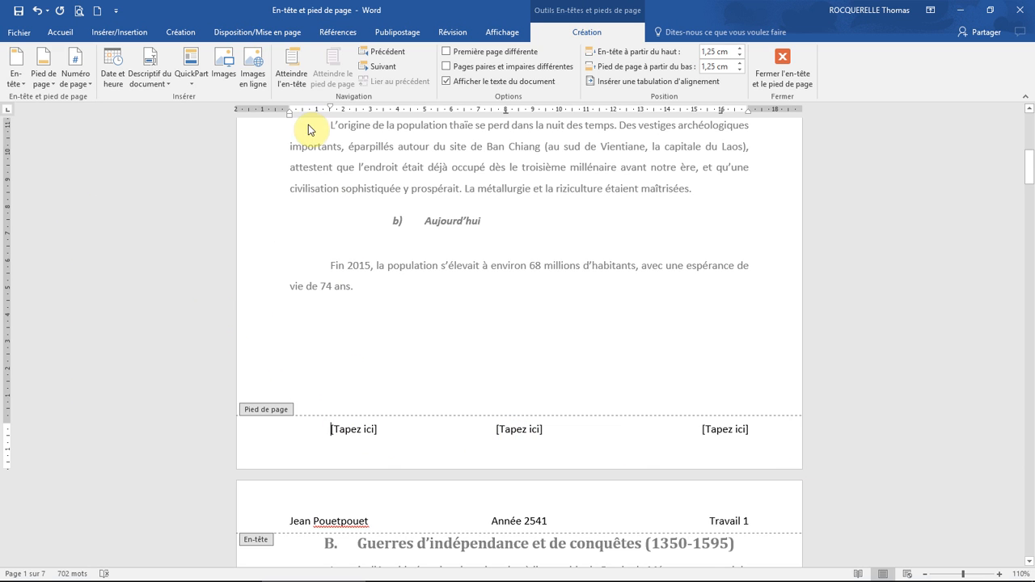
Step: Delete the centre placeholder of the footer and return to the body text
click(522, 429)
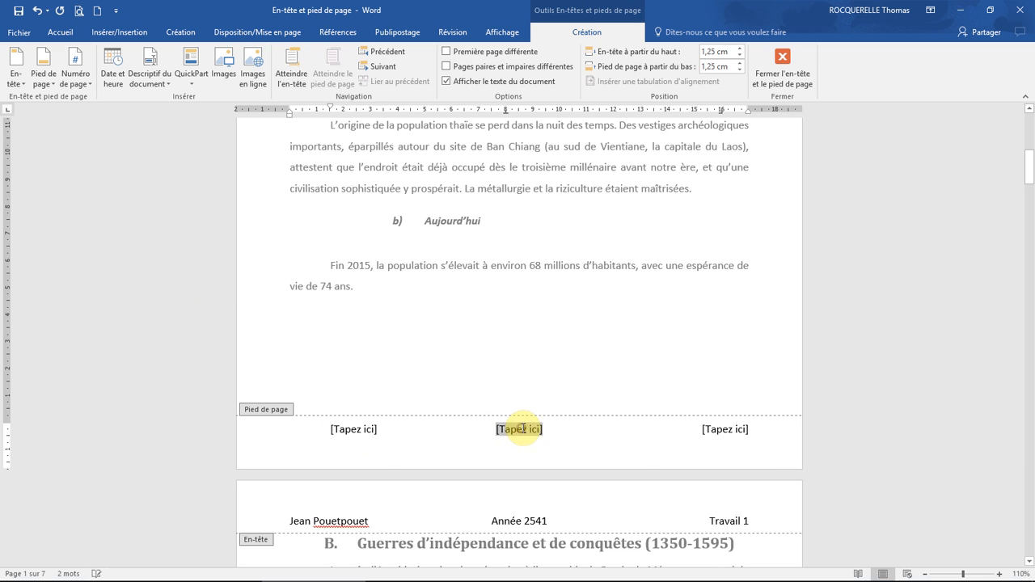
key(Delete)
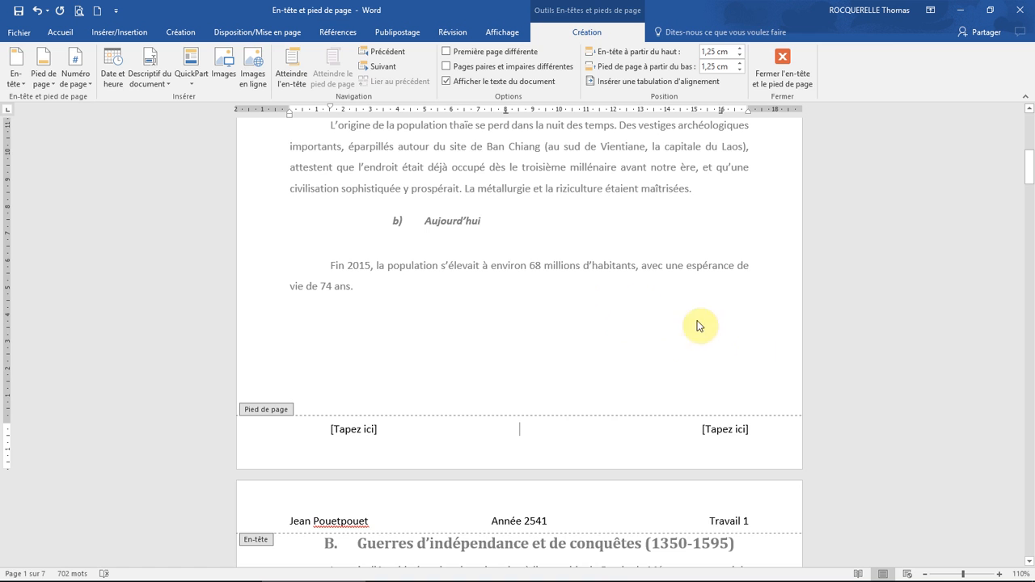
double_click(611, 276)
Step: Reopen the first page's header and add an empty line below "Travail 1"
scroll(607, 307, up, 10)
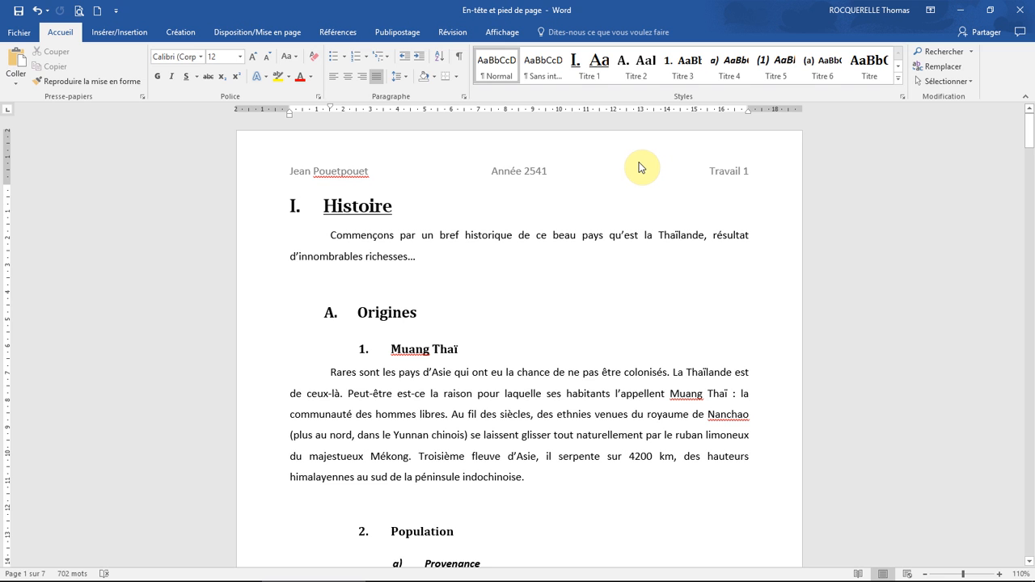
double_click(639, 167)
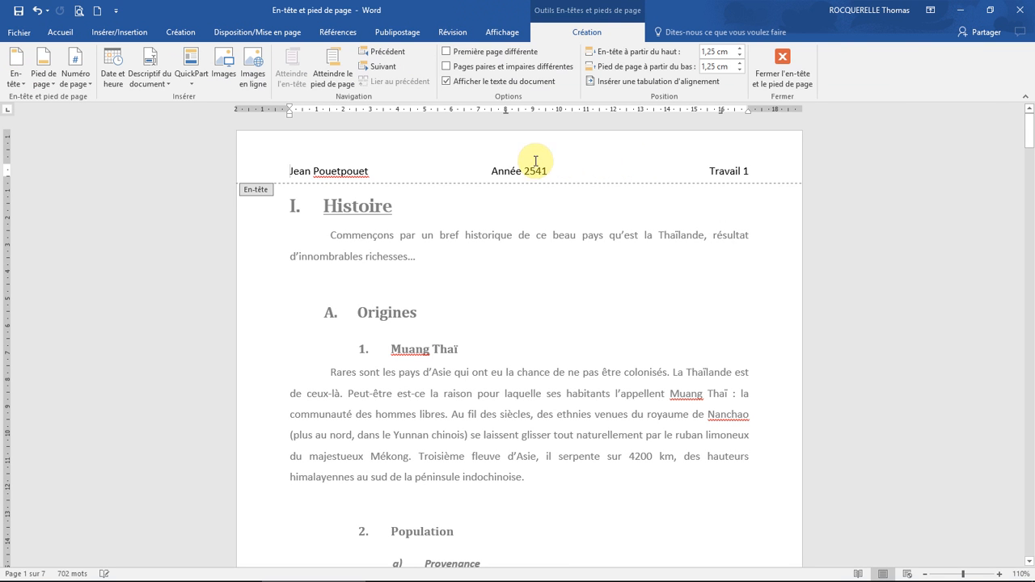
click(752, 170)
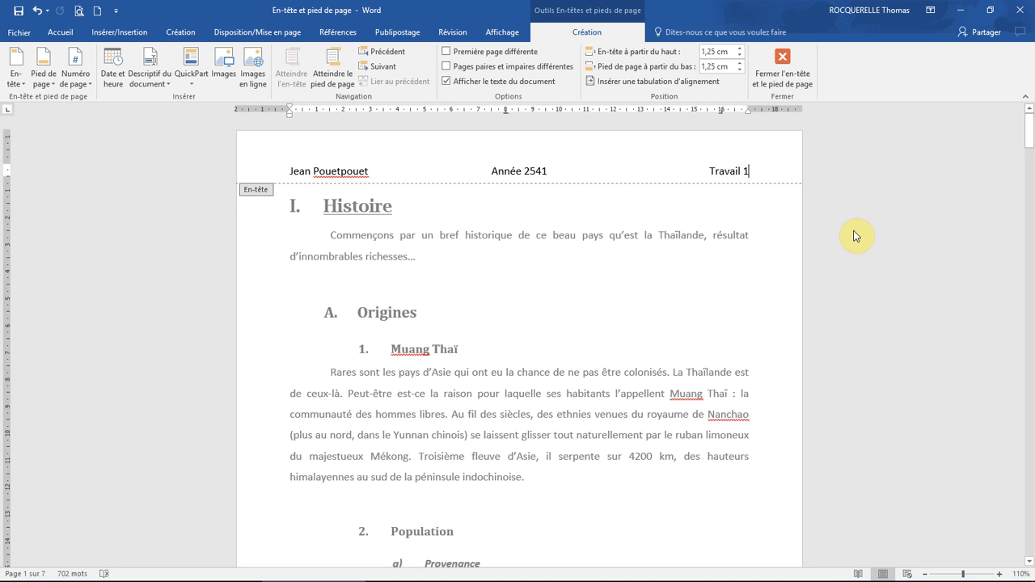
key(Return)
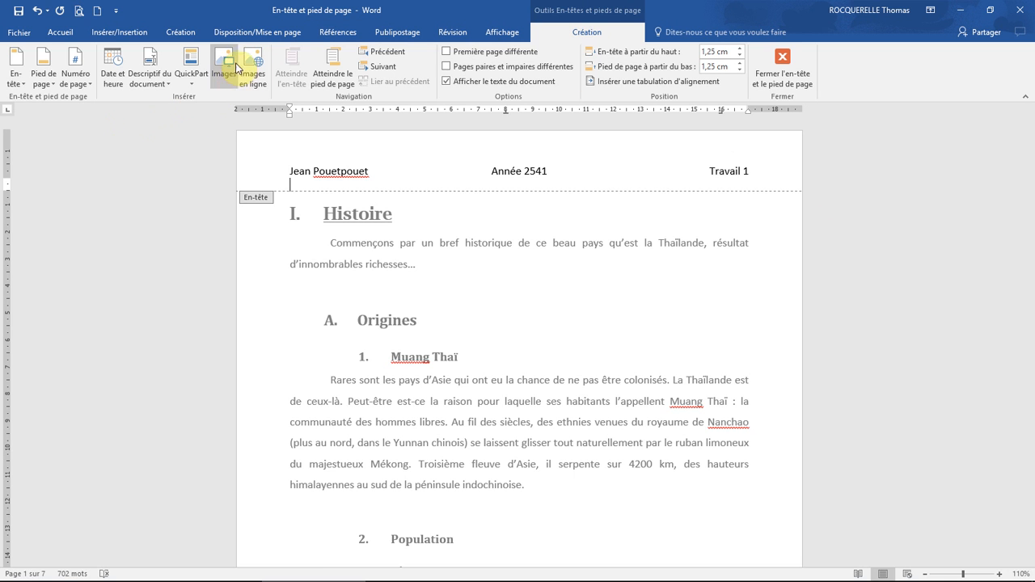
Step: Insert the online picture of the brown bat into the header, found with a Bing image search for "dessin"
click(252, 71)
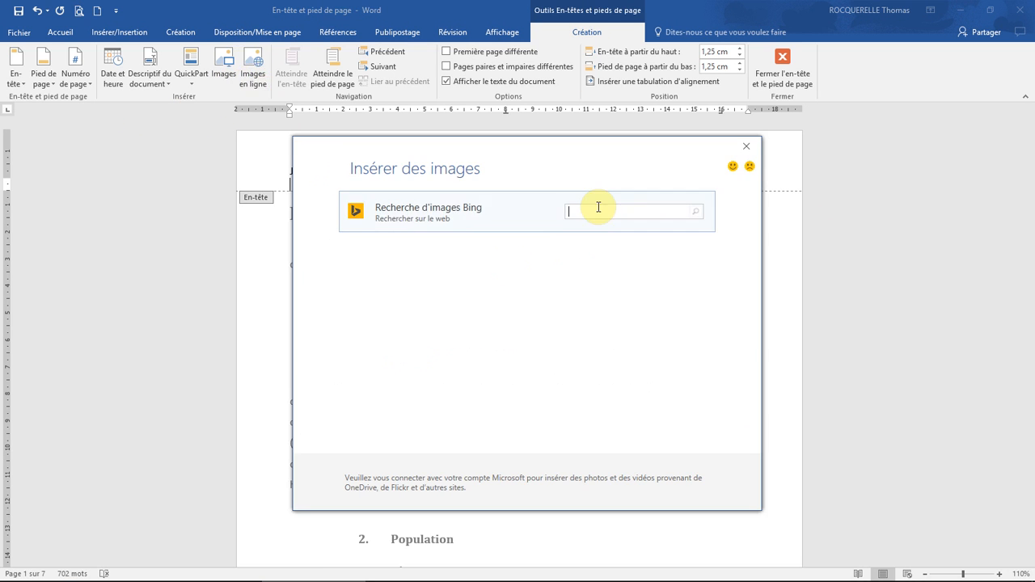
text(dessin)
key(Return)
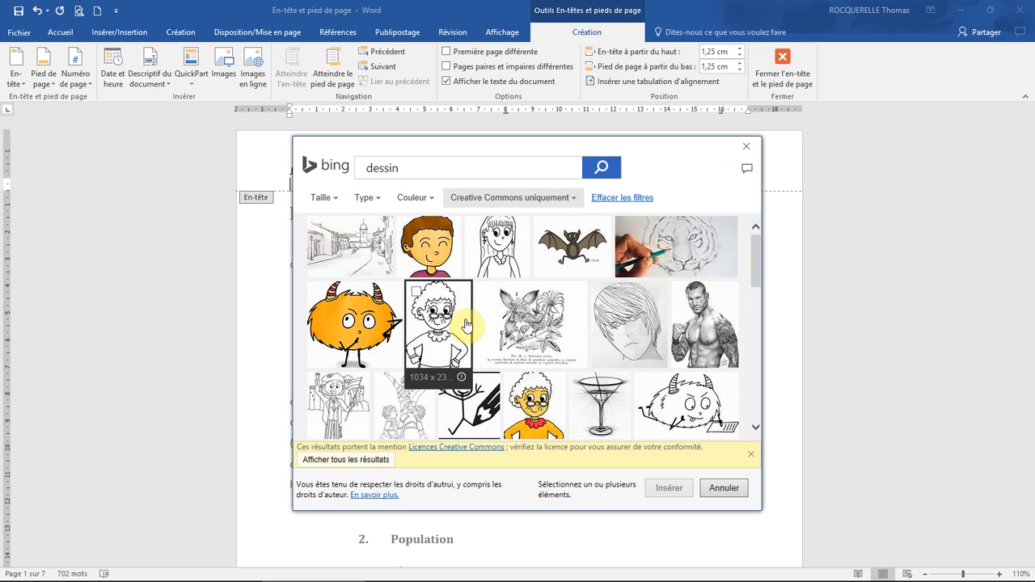
click(544, 228)
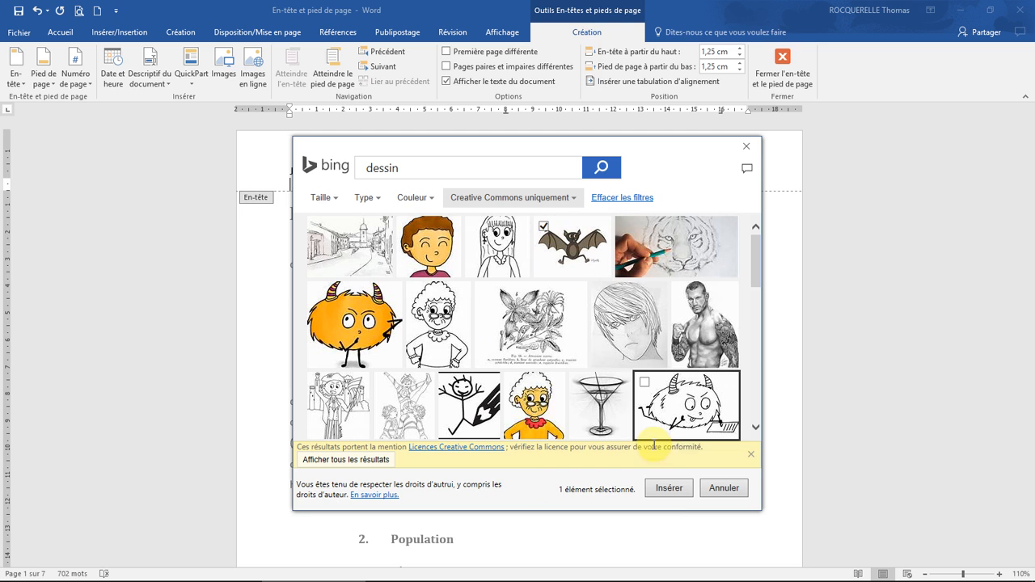
click(672, 488)
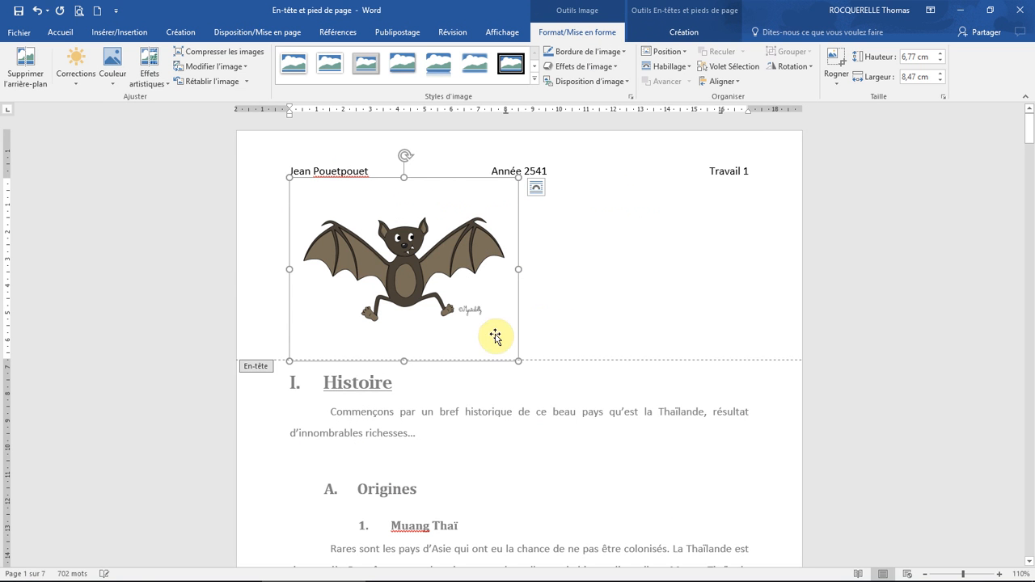
Step: Shrink the bat picture to about 1.65 cm high by 2.06 cm wide, centre it in the header and return to the body text
drag(516, 358, 345, 204)
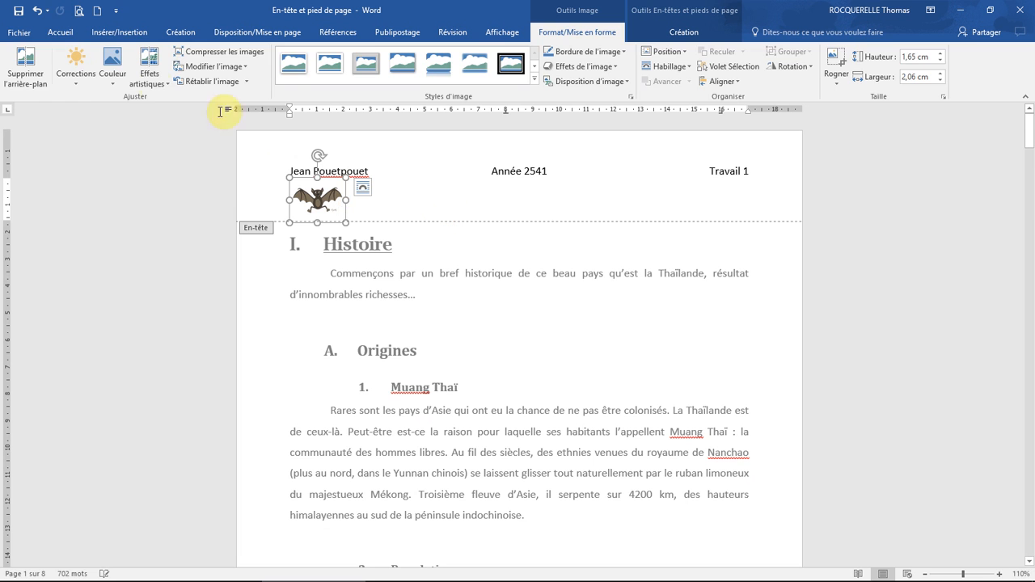
click(59, 31)
click(349, 77)
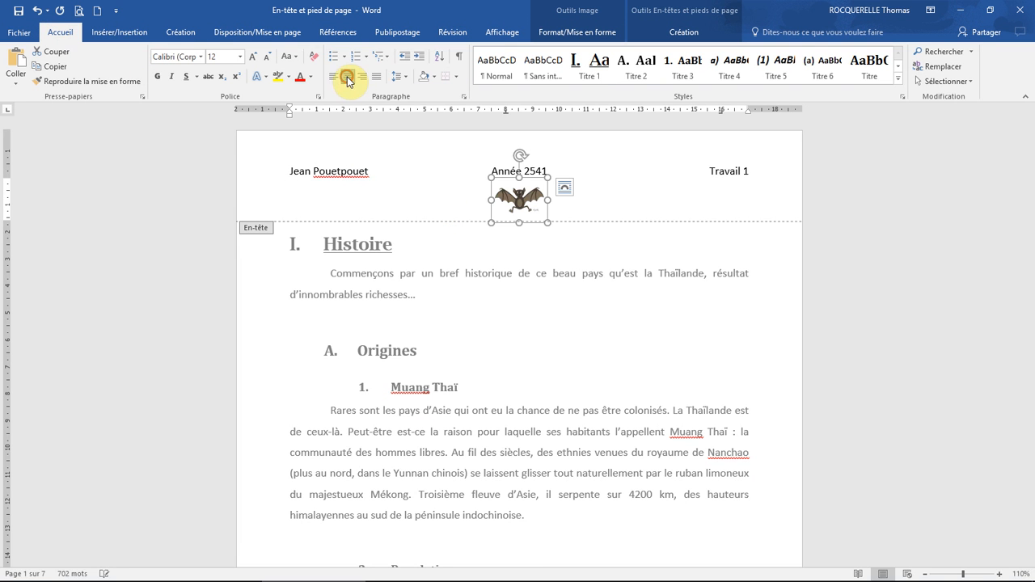
double_click(546, 252)
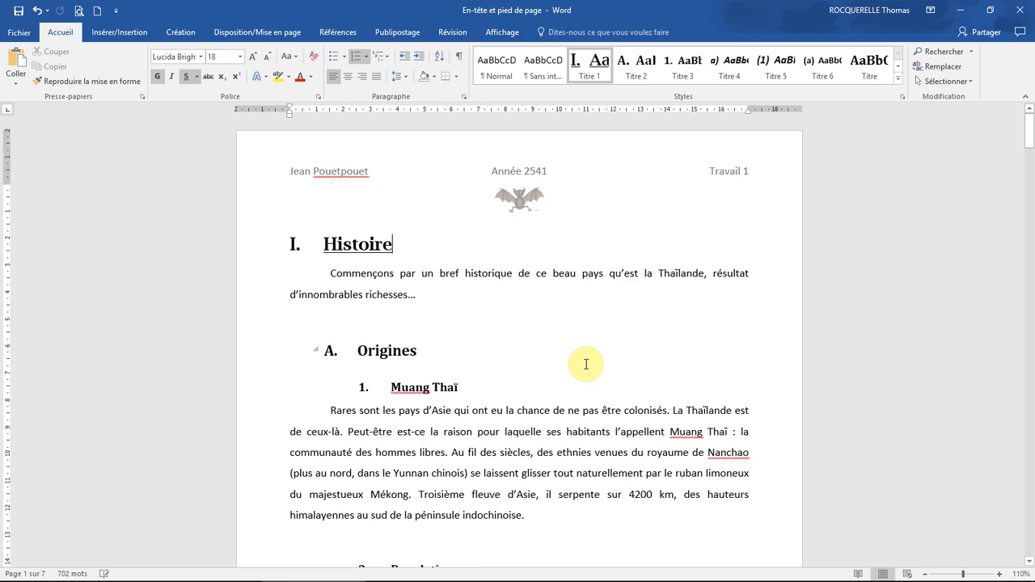
Step: Look through the document's pages to check how the header picture and the footer placeholders are repeated on each one
scroll(586, 364, down, 15)
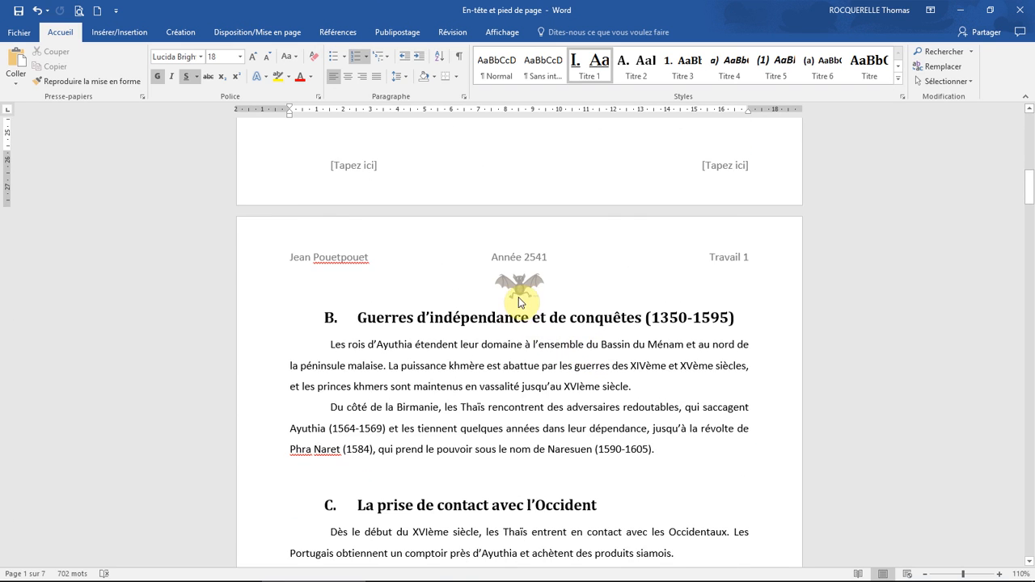
scroll(520, 311, down, 15)
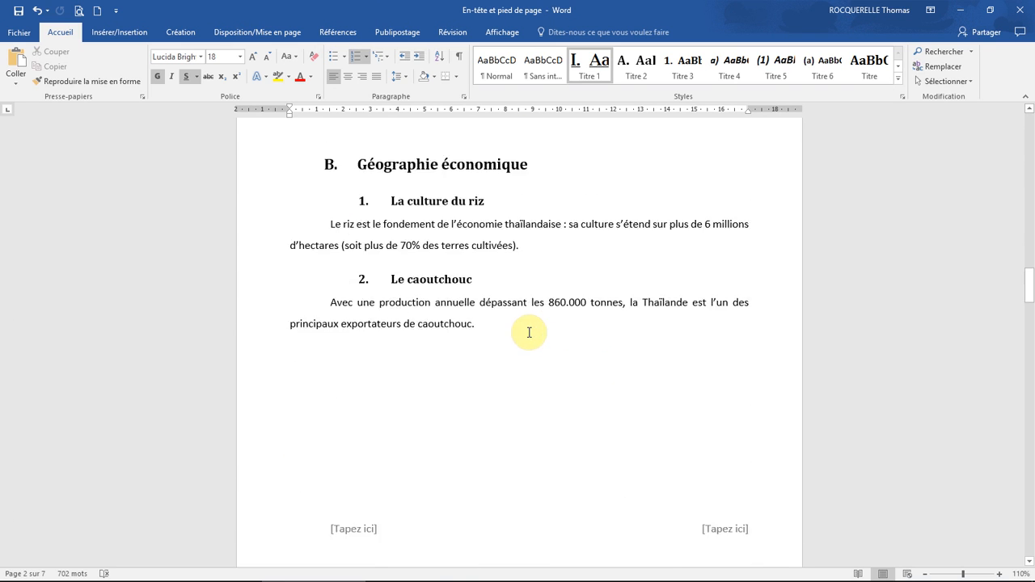
scroll(529, 332, down, 15)
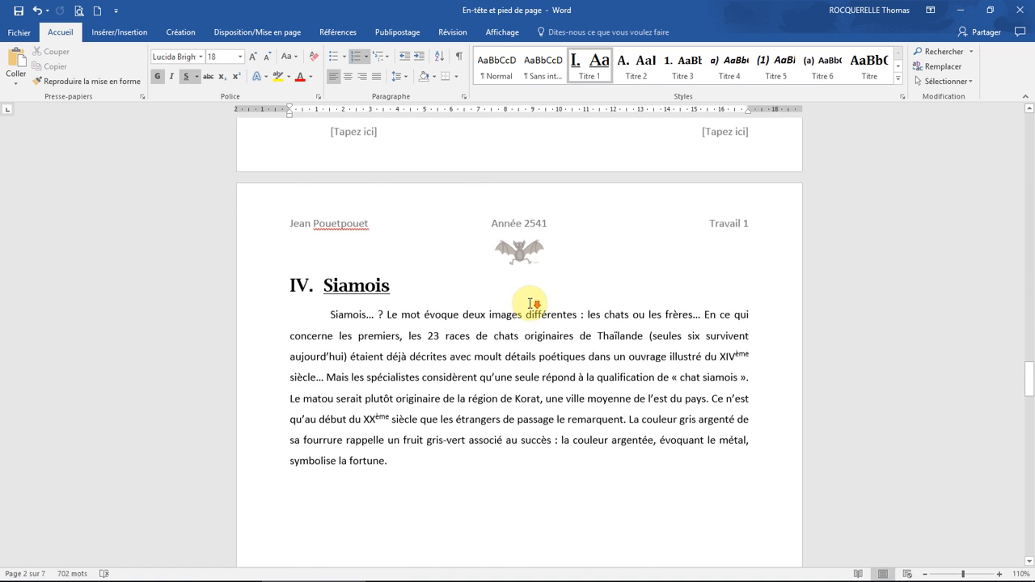
scroll(530, 304, down, 10)
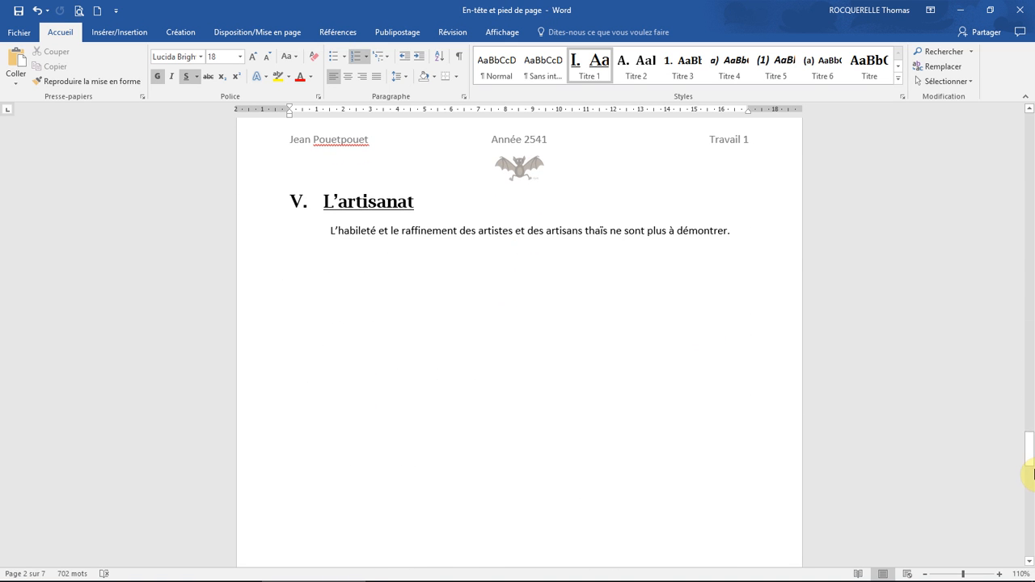
drag(1033, 473, 1031, 117)
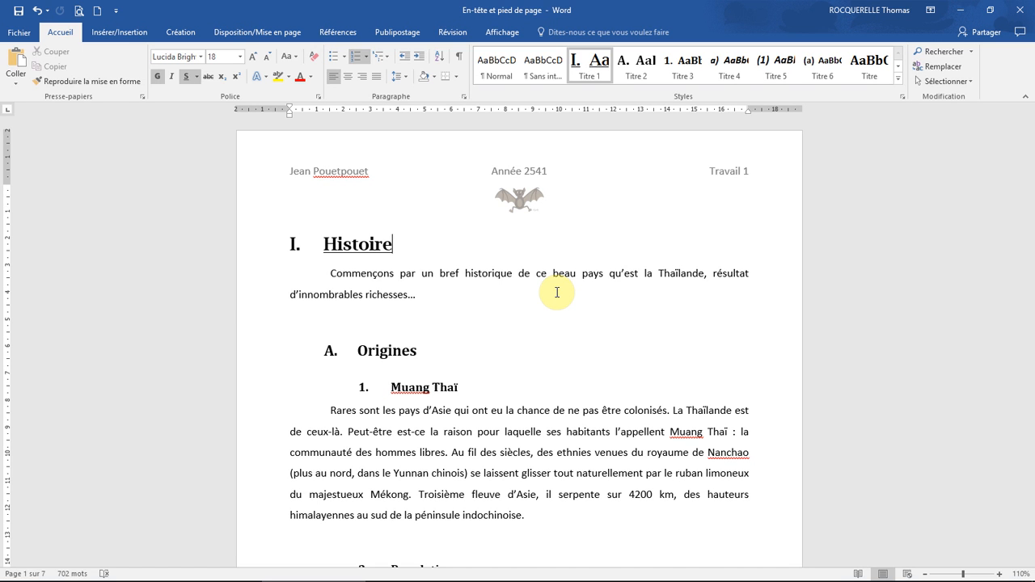
scroll(579, 344, down, 9)
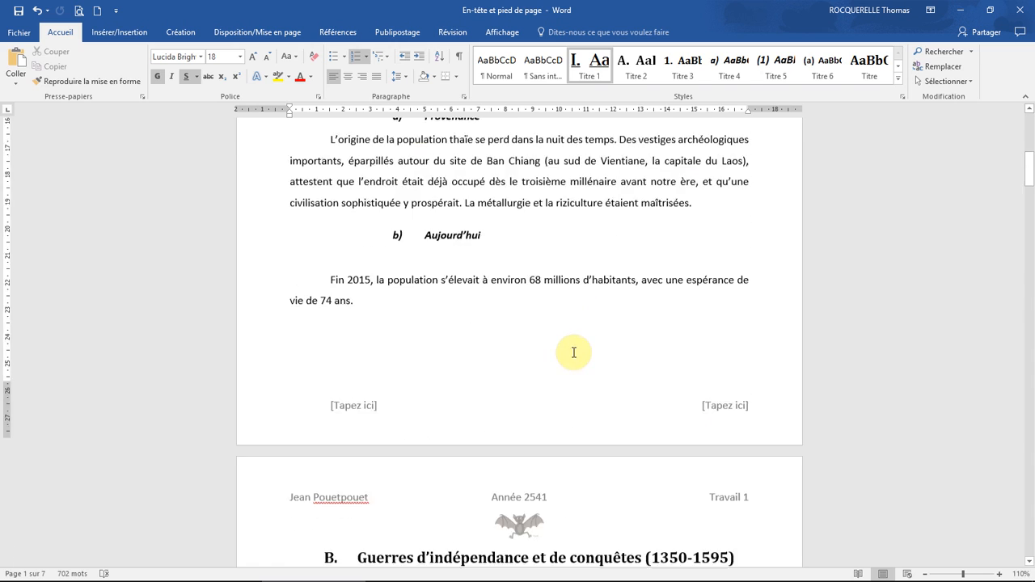
scroll(571, 351, down, 6)
scroll(564, 344, up, 17)
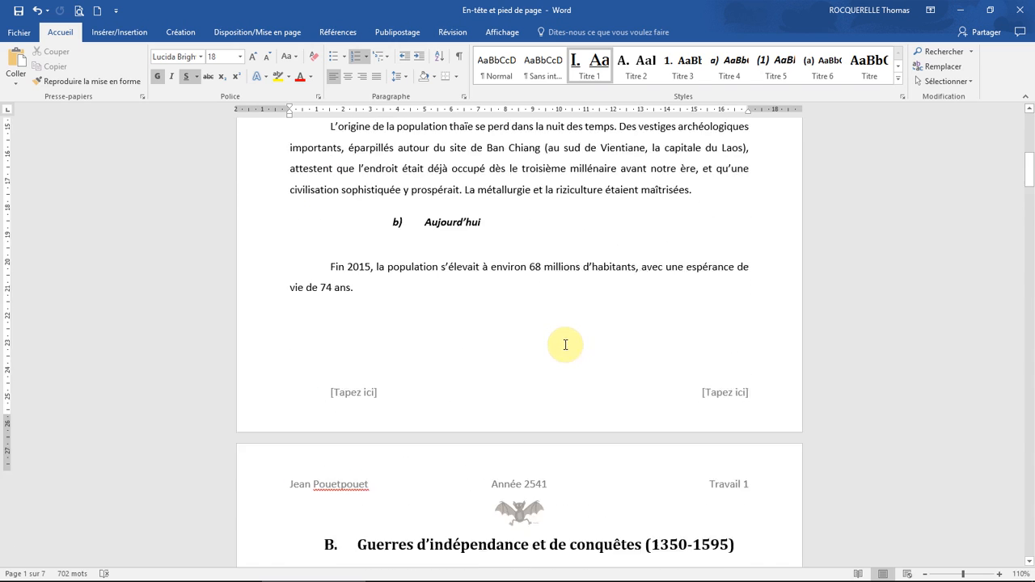
scroll(563, 341, up, 3)
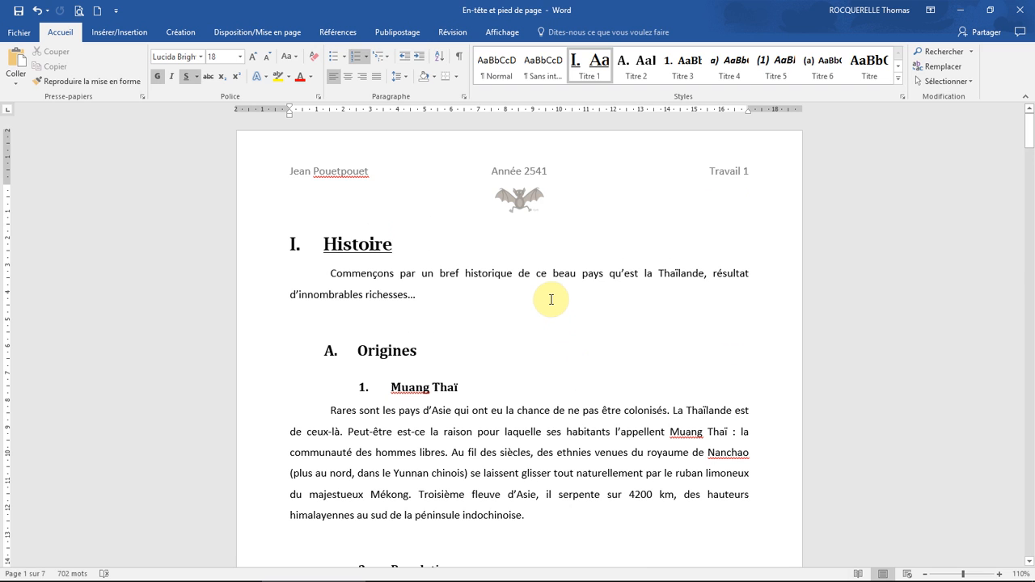